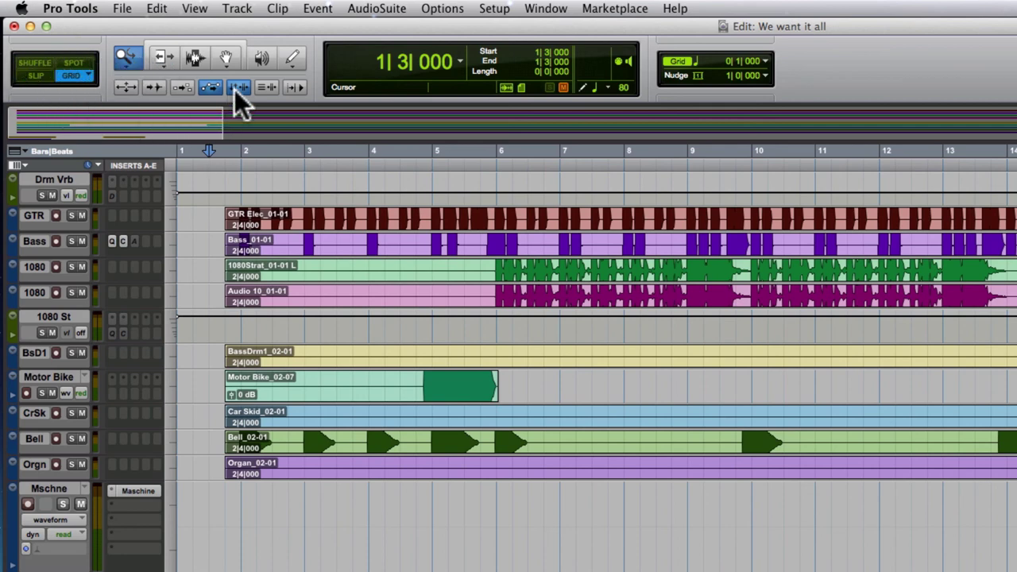
Zoom in on bars 4 to 5 of the Bass track with the Zoom tool
left_click(124, 56)
left_click_drag(375, 239, 475, 252)
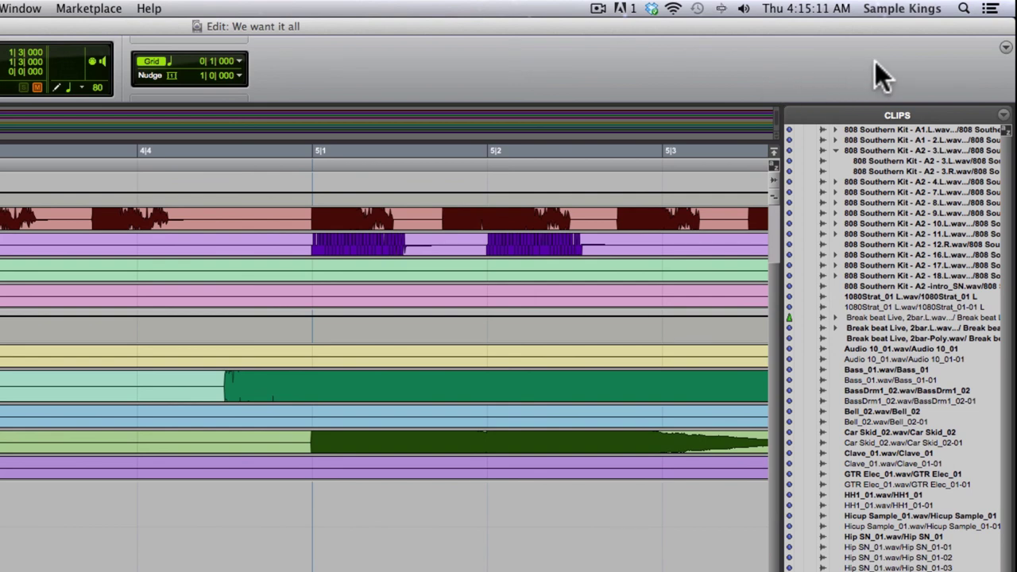
Show all toolbar sections, then Command-drag Count Off/Meter/Tempo ahead of Grid/Nudge
left_click(1006, 48)
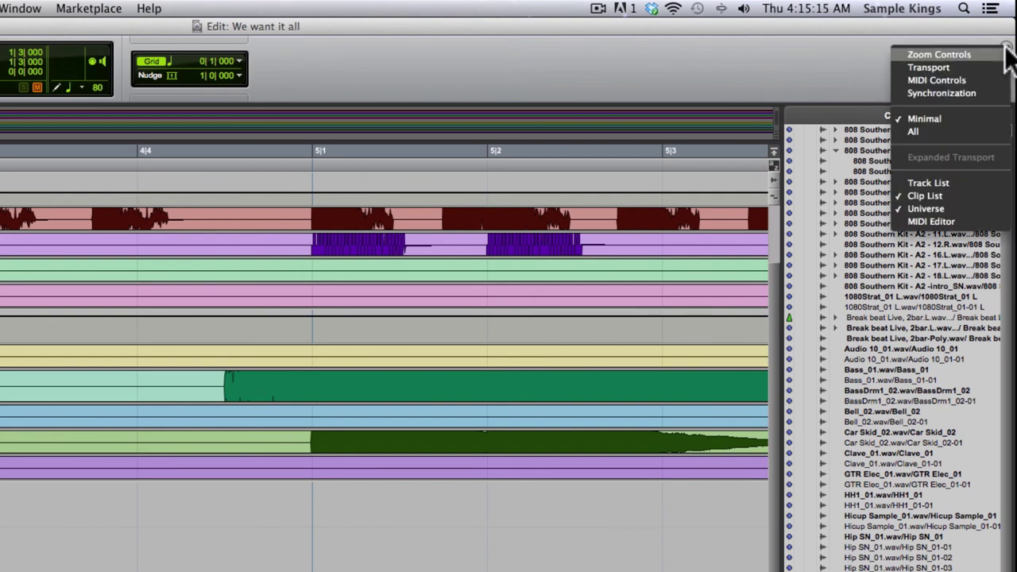
left_click(924, 130)
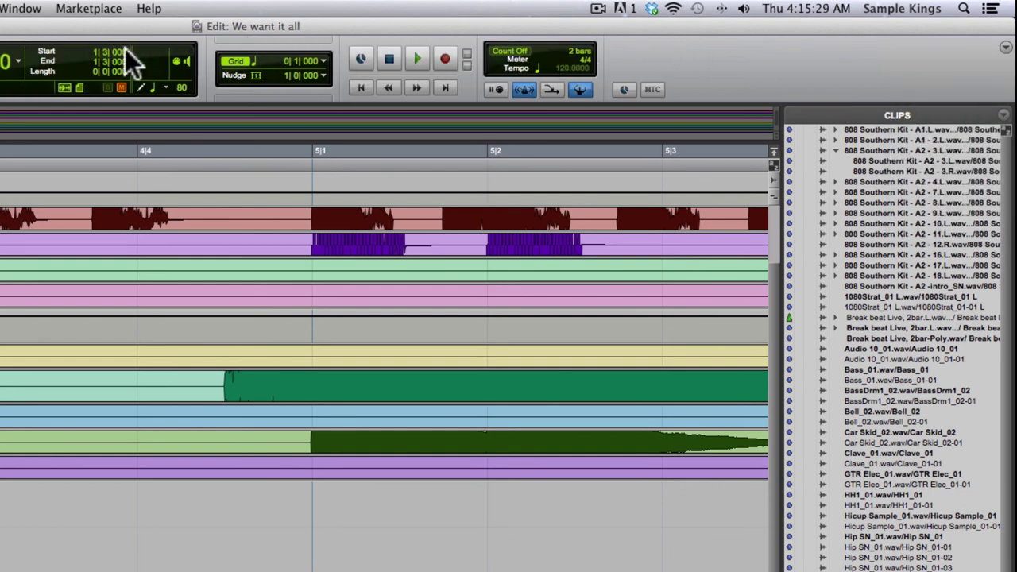
left_click(1004, 47)
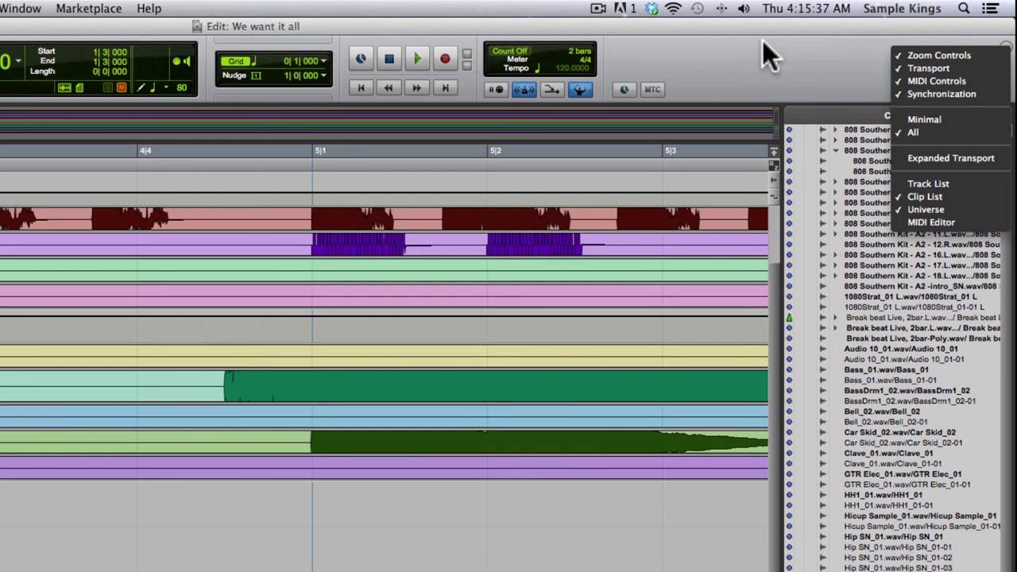
left_click(688, 37)
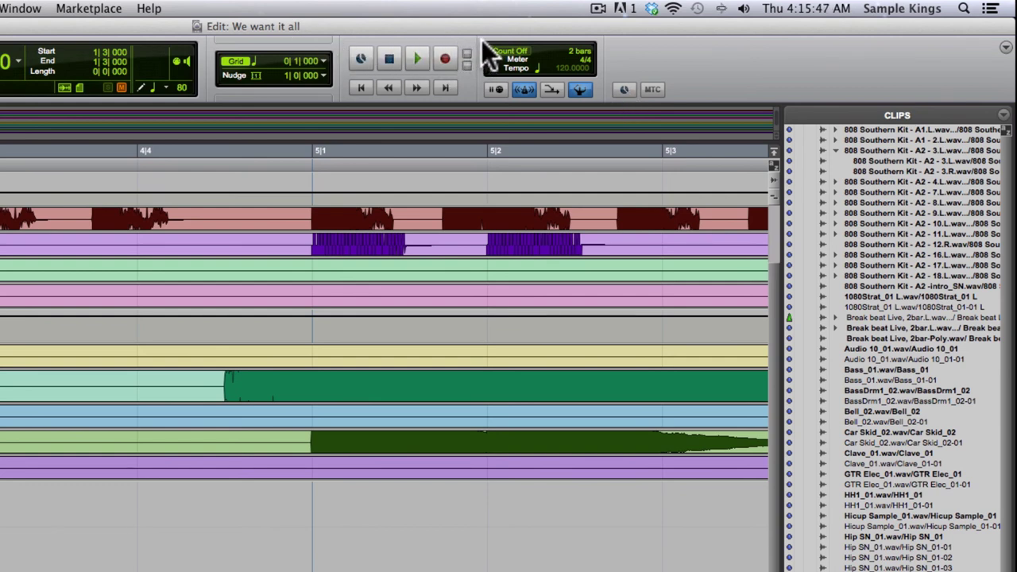
key("super")
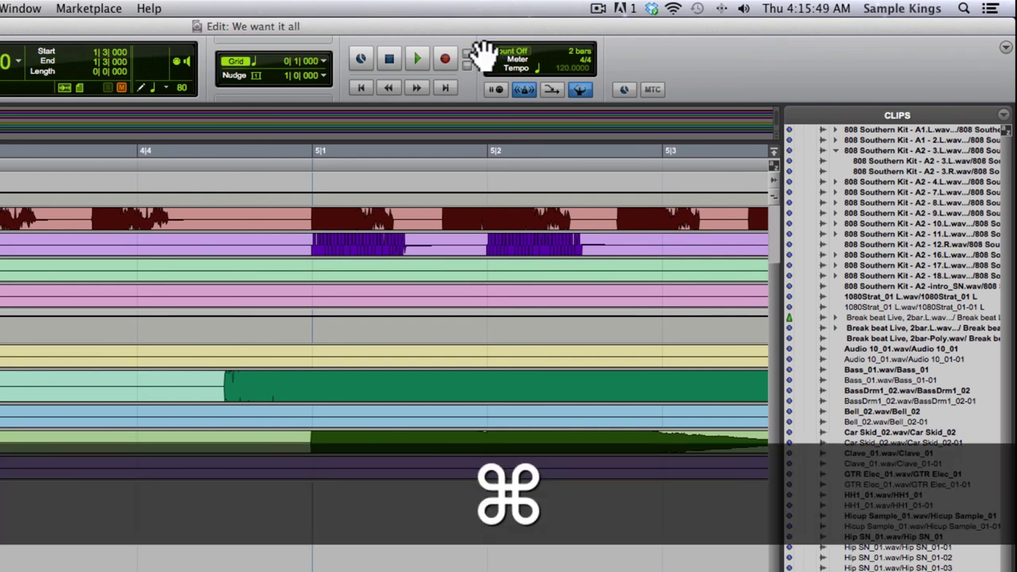
left_click_drag(482, 54, 213, 33)
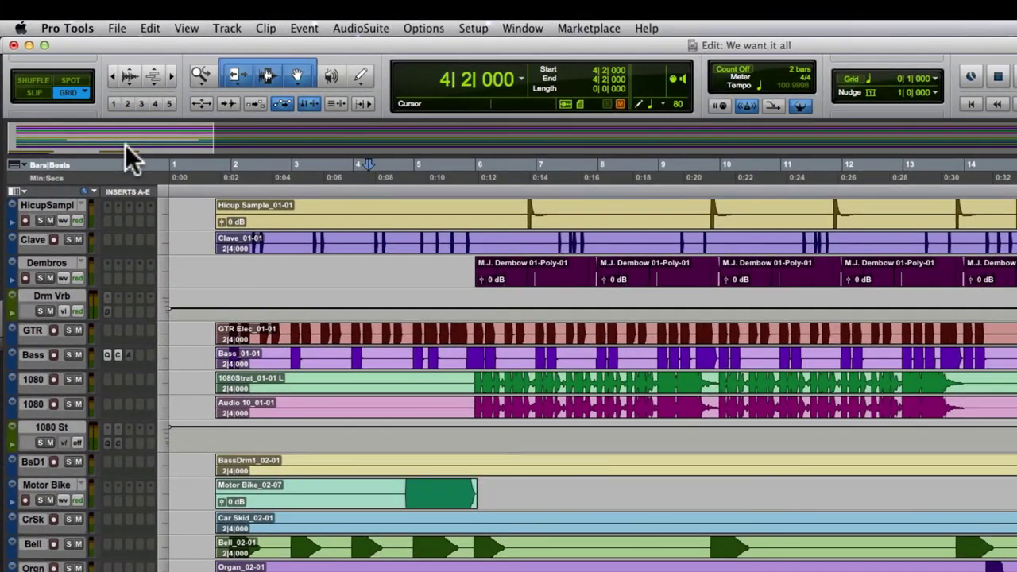
Move the Universe view past bar 12, then zoom out twice with Command-[
left_click_drag(105, 136, 158, 113)
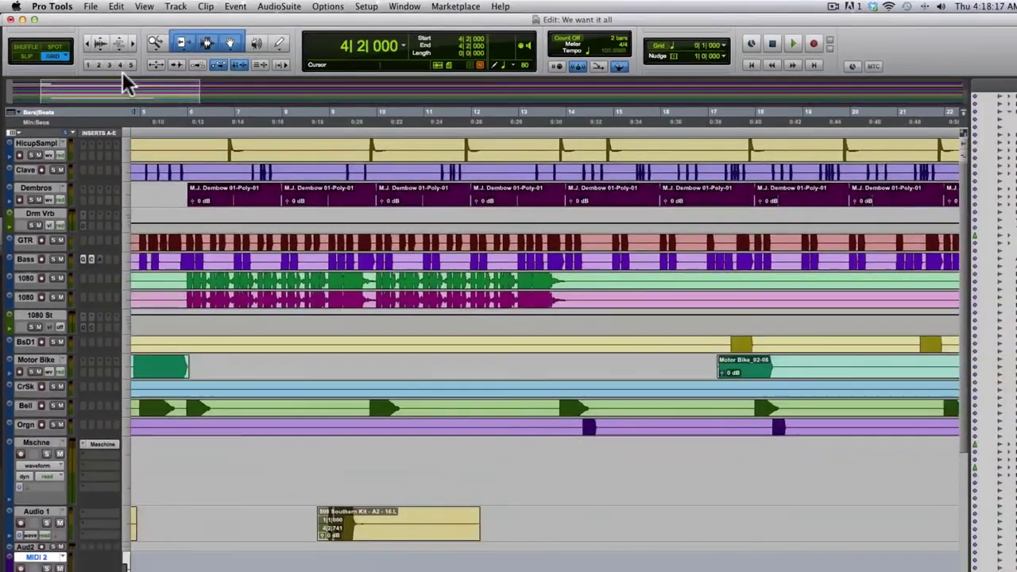
left_click_drag(122, 72, 64, 44)
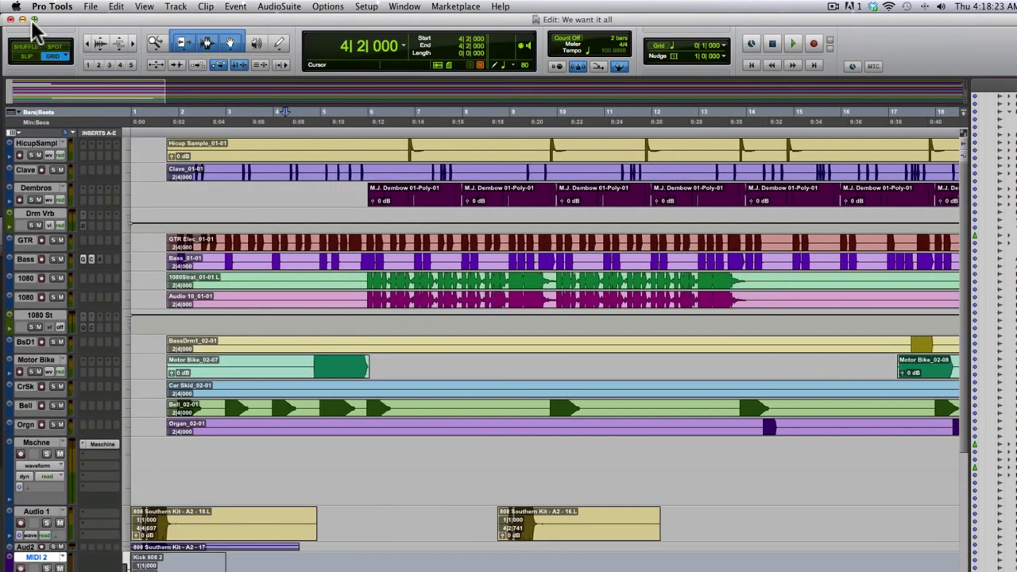
key("super+bracketleft")
key("super+bracketleft")
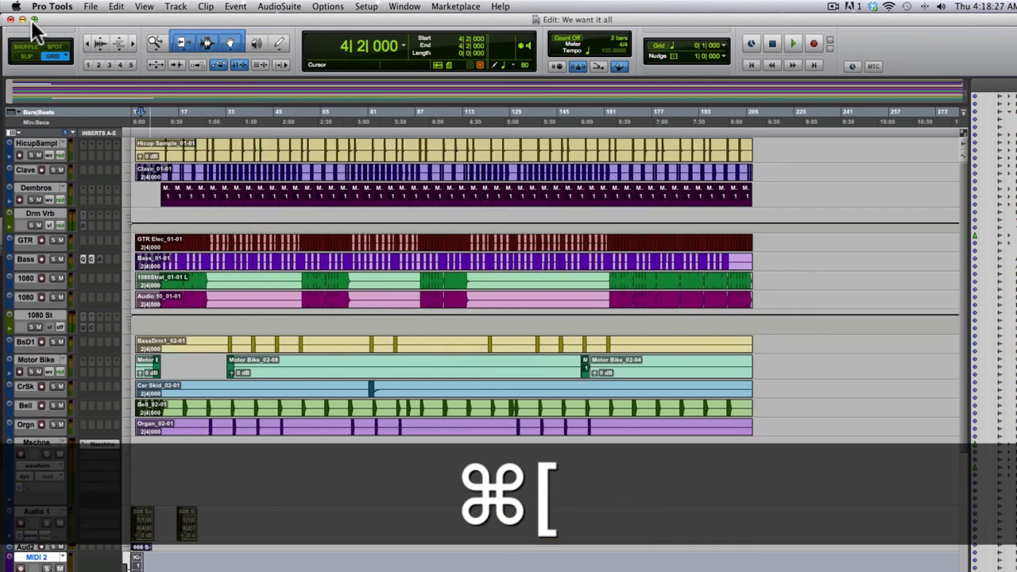
key("super+bracketleft")
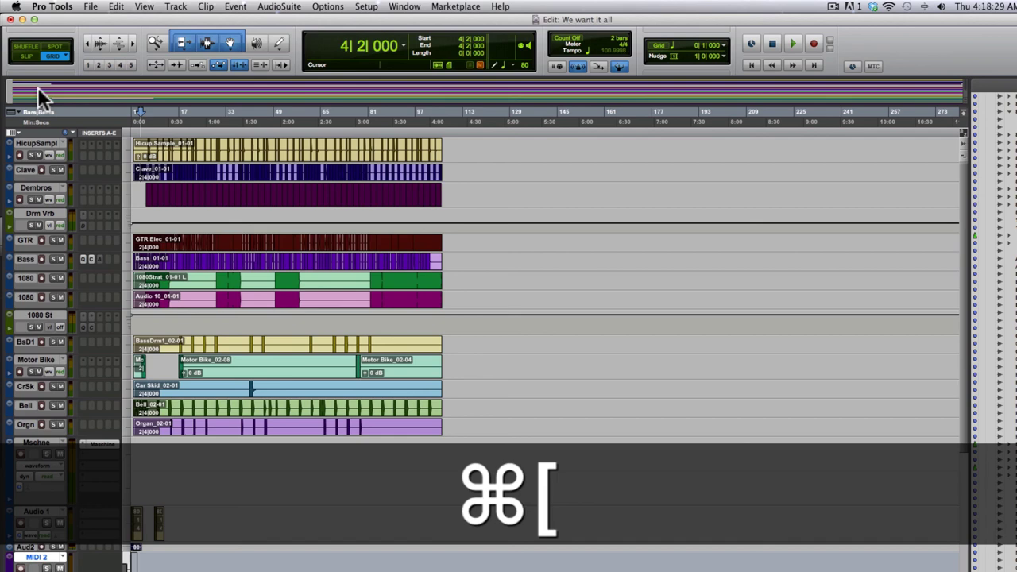
Shift the view along the timeline and down to MIDI 2, MiniGrand and MIDI 1
left_click_drag(155, 88, 980, 86)
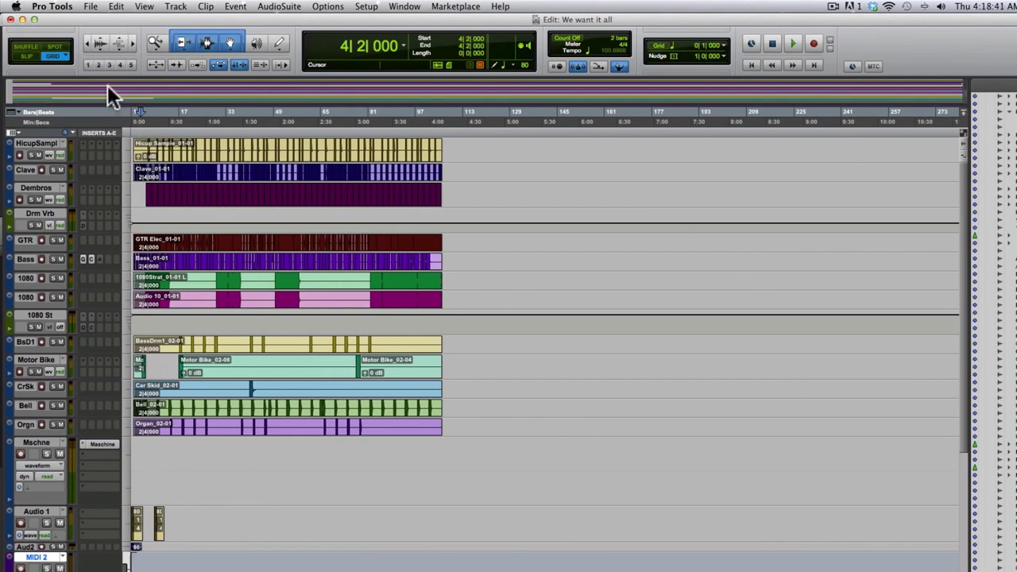
left_click(130, 93)
scroll(131, 102, "down", 3)
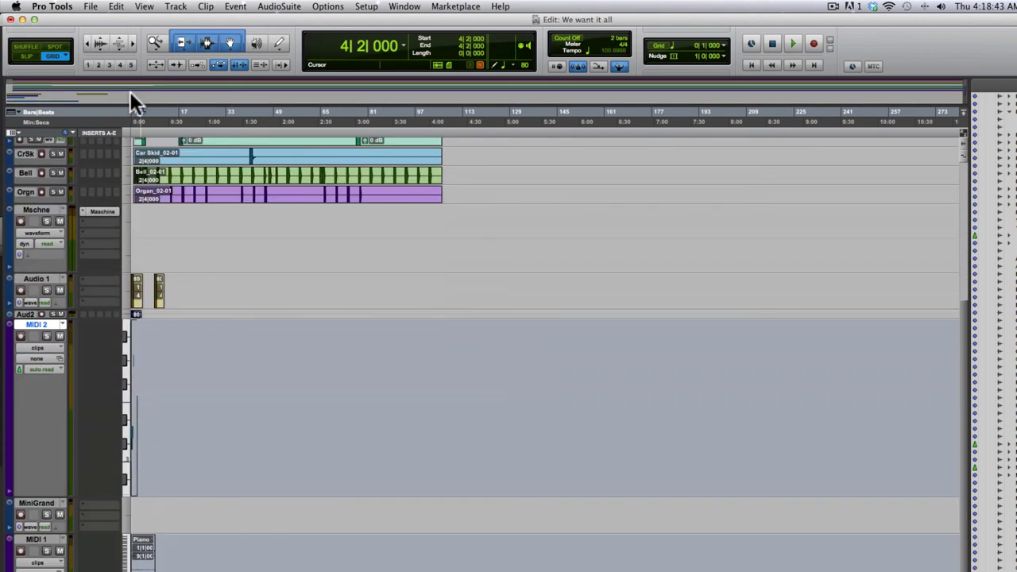
left_click_drag(130, 93, 68, 65)
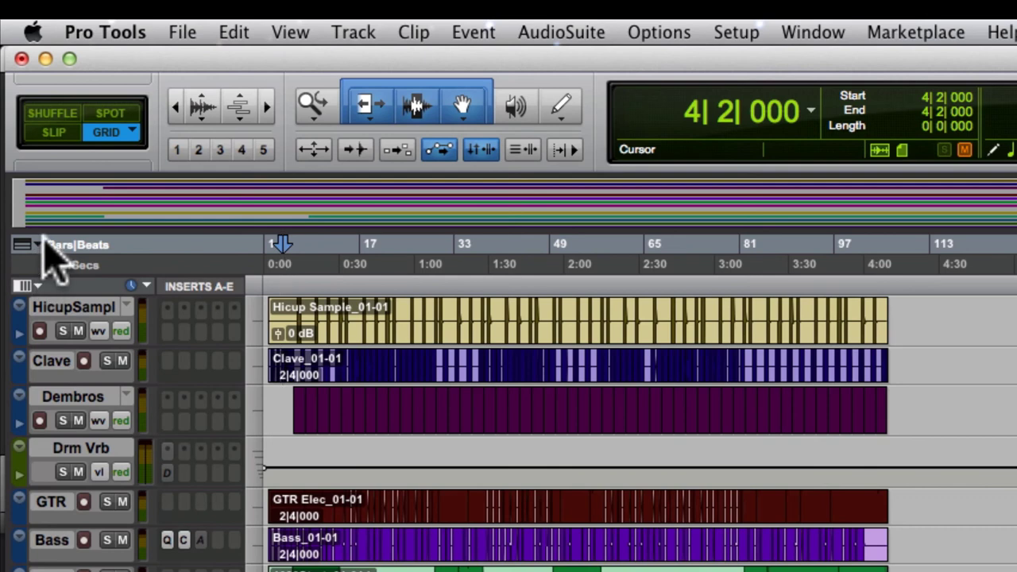
Add the Timecode ruler, then show all rulers through Key, Chords and Markers
left_click(38, 245)
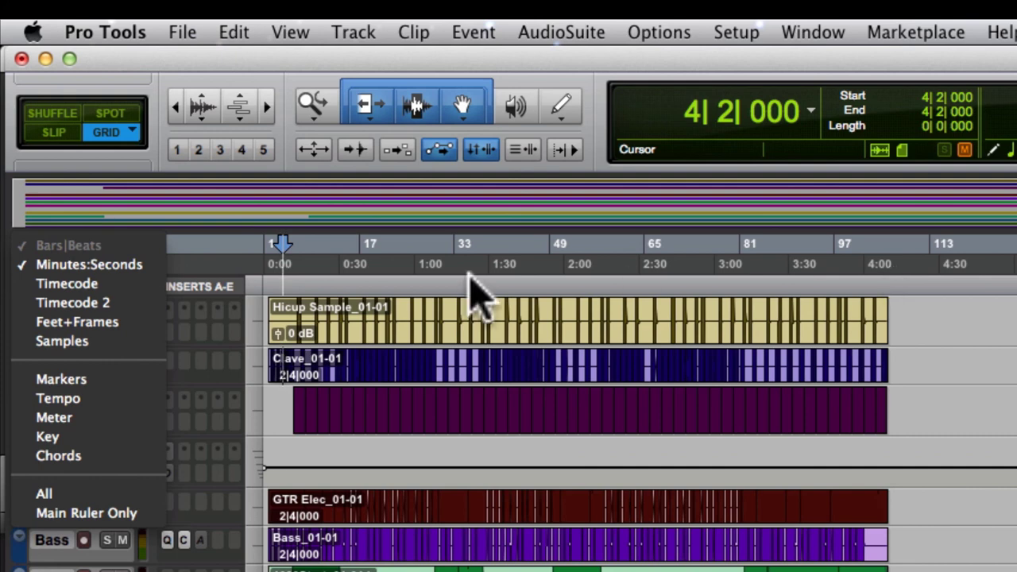
left_click(66, 285)
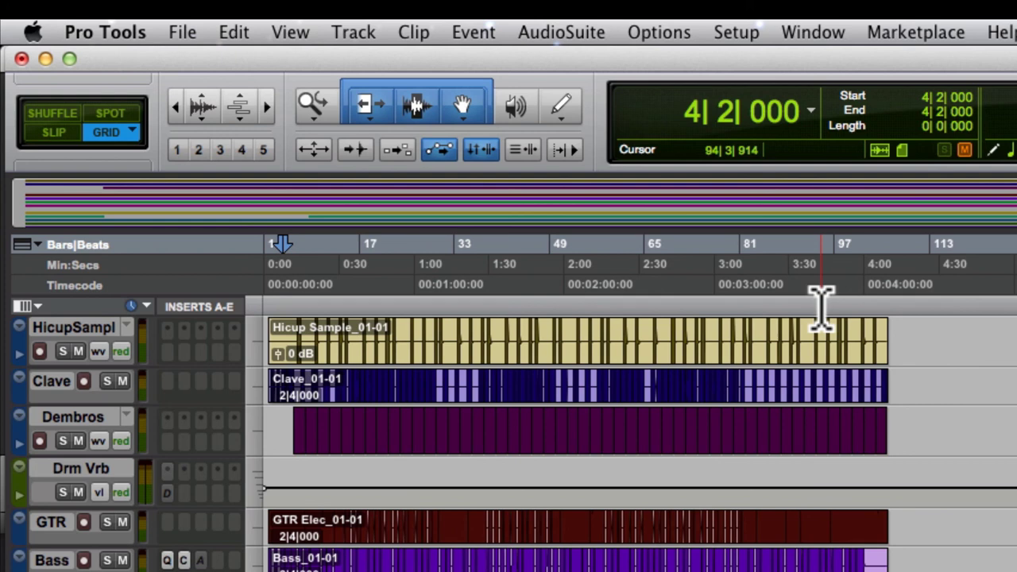
left_click(33, 245)
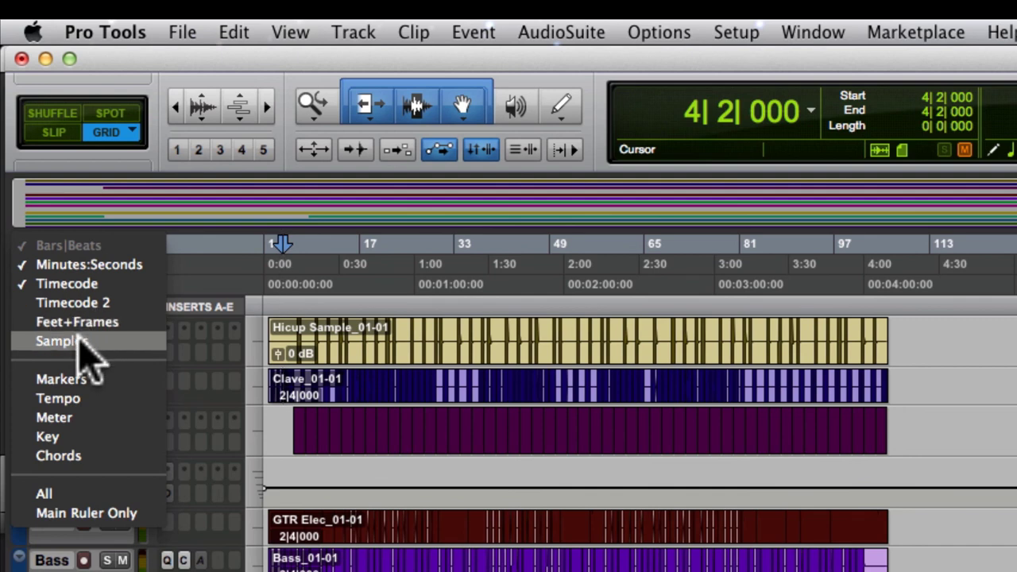
left_click(60, 494)
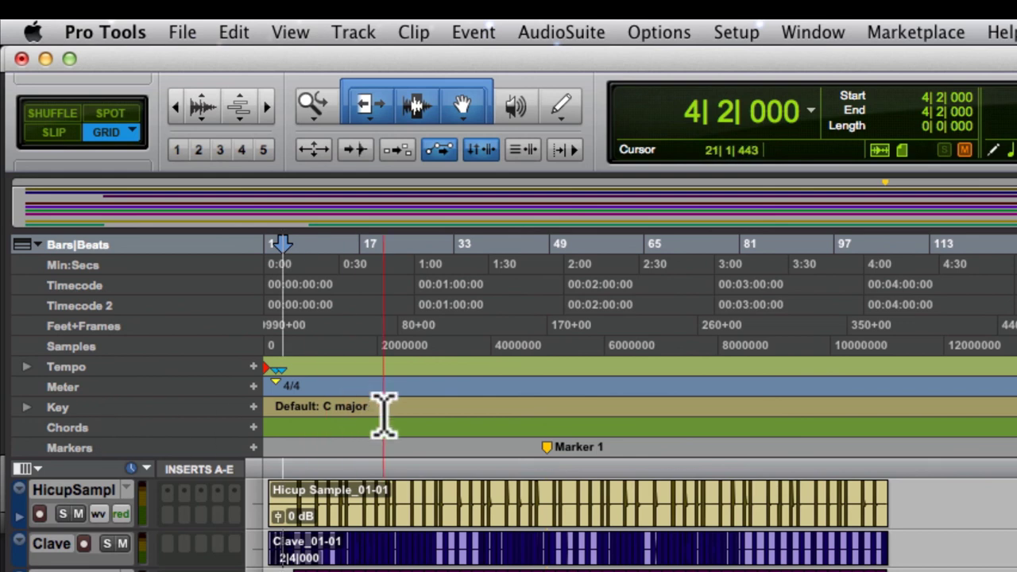
Expand and collapse the Key ruler, then locate to Marker 1 at 48|4|000
left_click(27, 407)
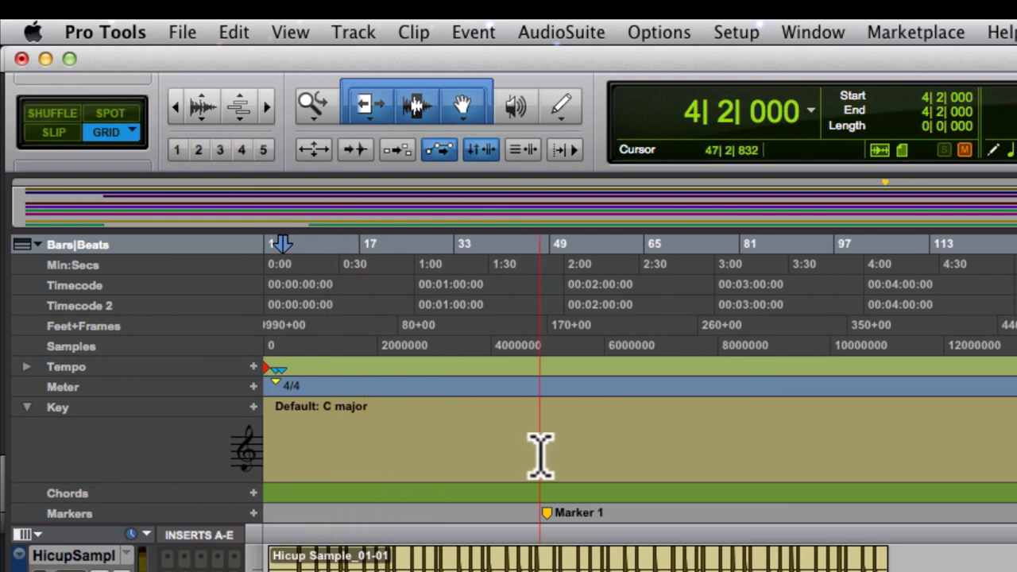
left_click(26, 407)
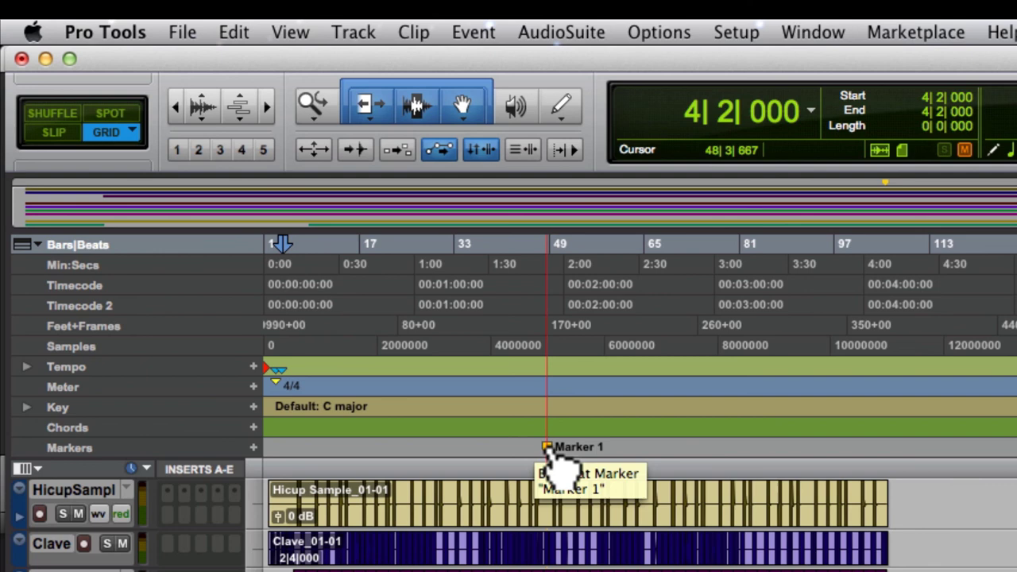
left_click(561, 474)
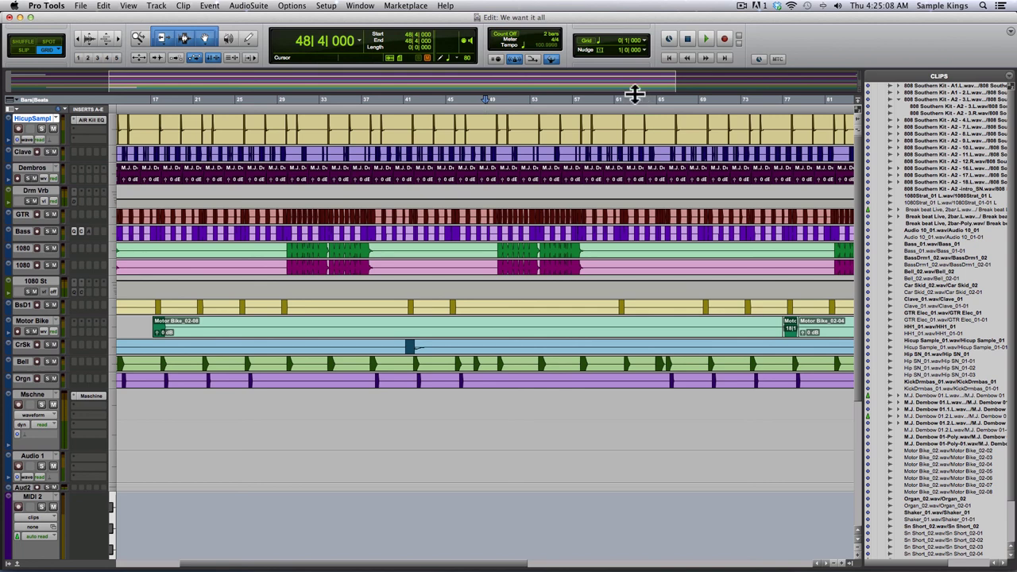
Enlarge the overview strip, then hide the Universe from the Edit window
left_click_drag(628, 94, 629, 123)
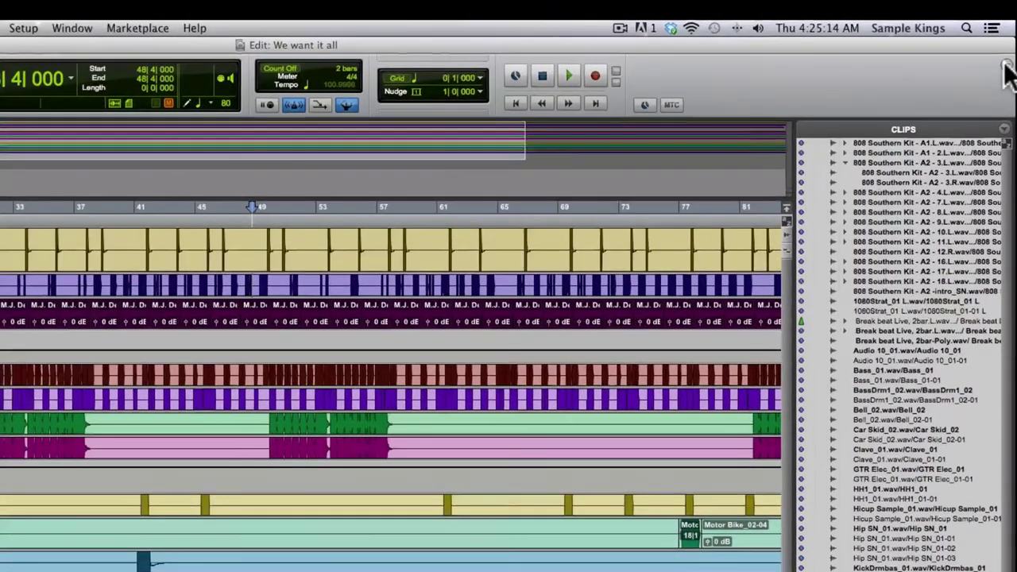
left_click(787, 205)
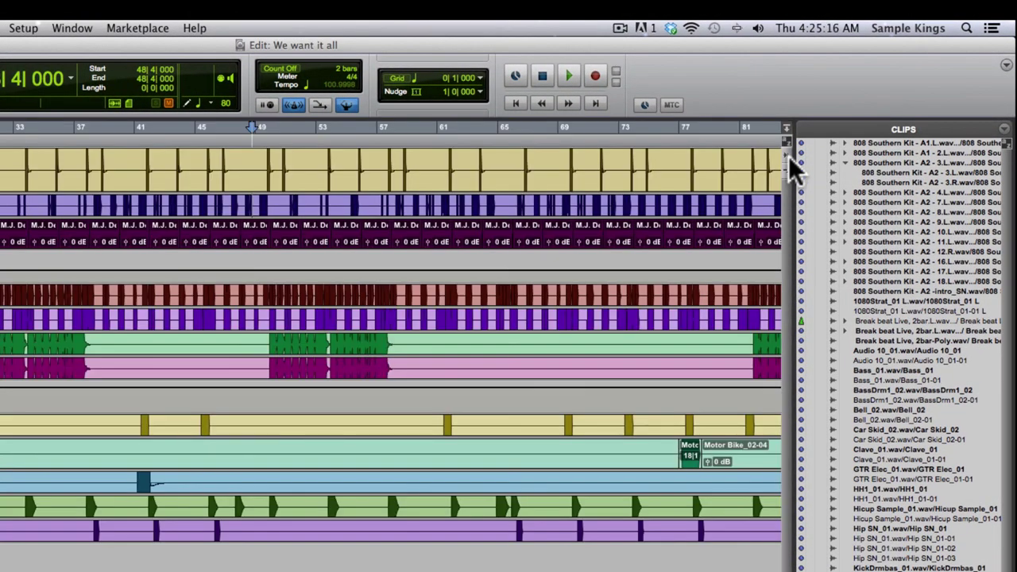
left_click(788, 127)
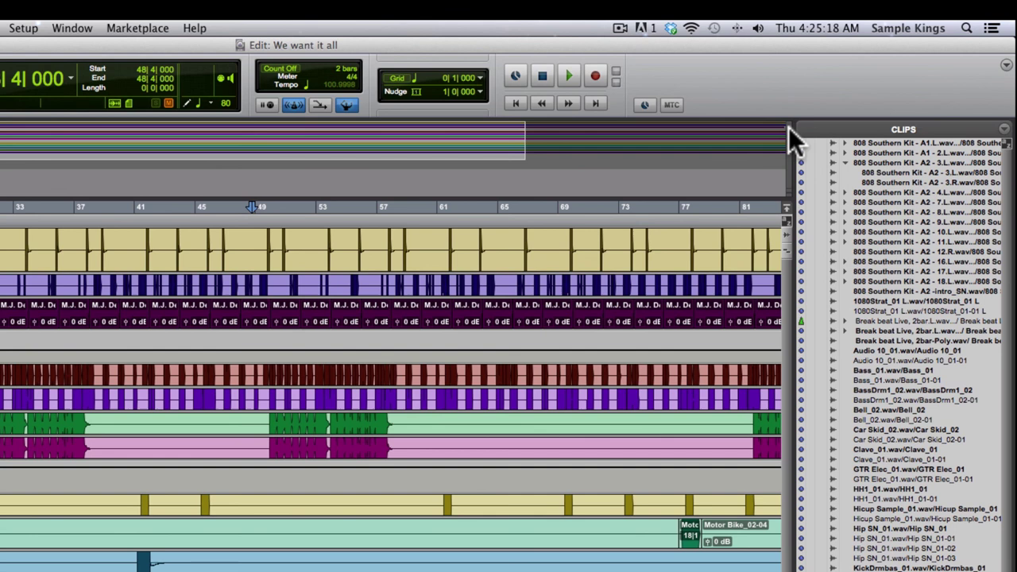
left_click(1004, 65)
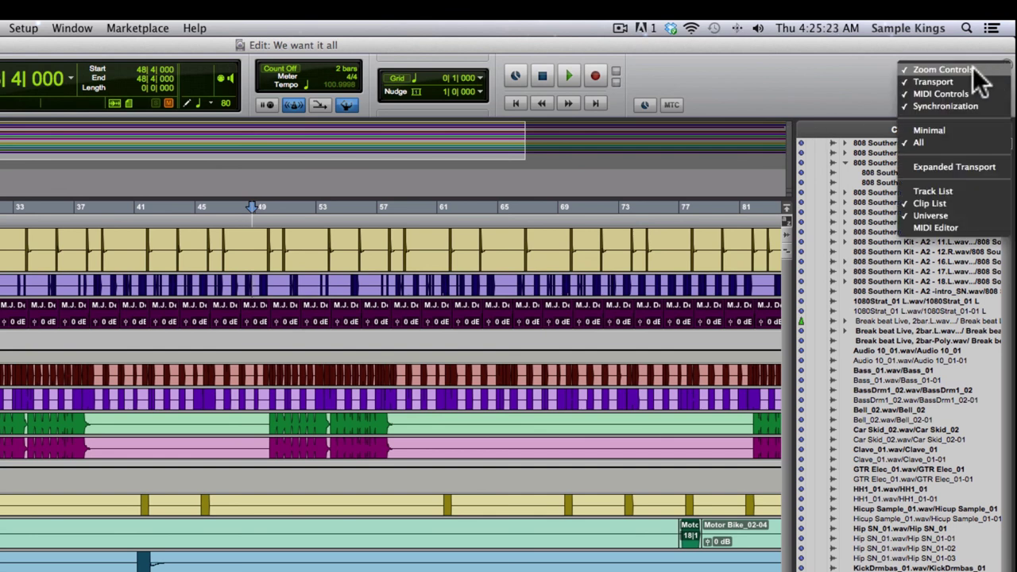
left_click(920, 214)
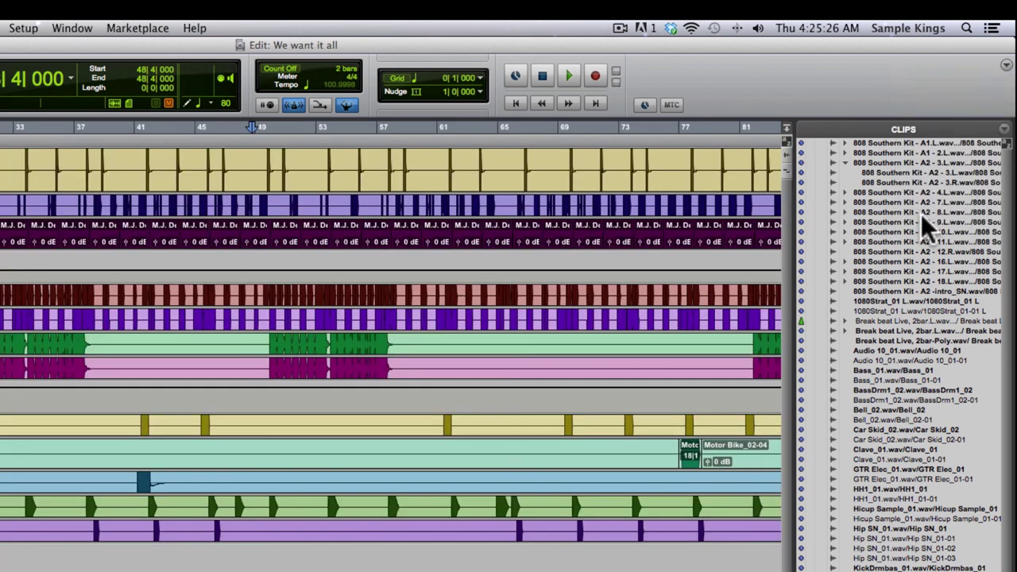
Hide the Clips list, then restore it alongside the Tracks and Groups lists
left_click(1004, 64)
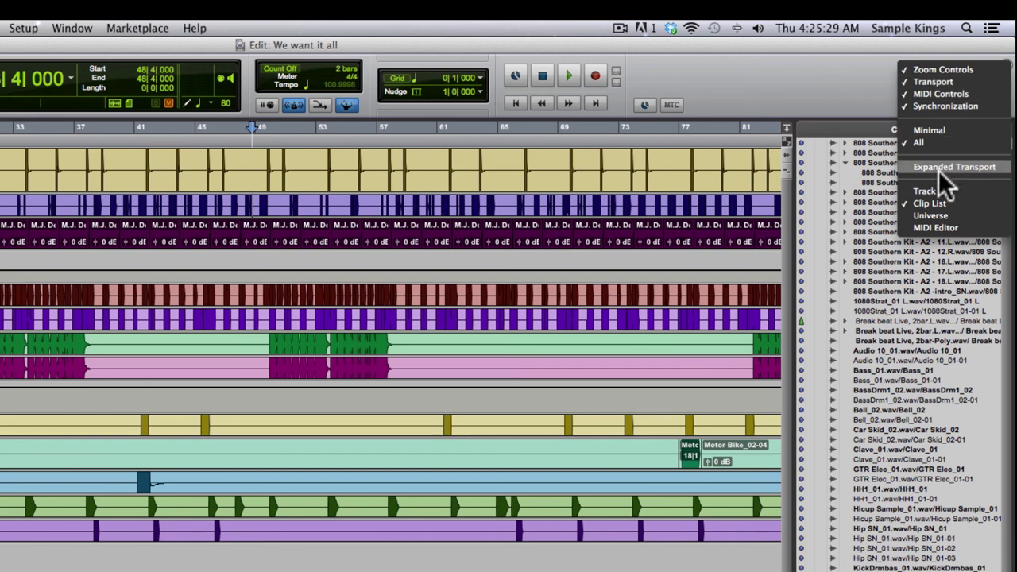
left_click(928, 203)
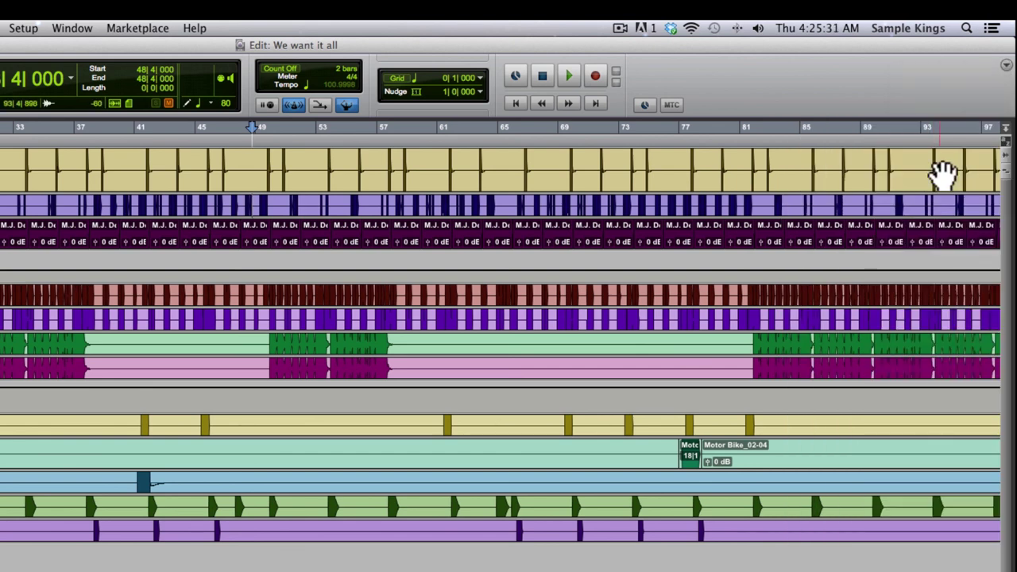
left_click(1002, 66)
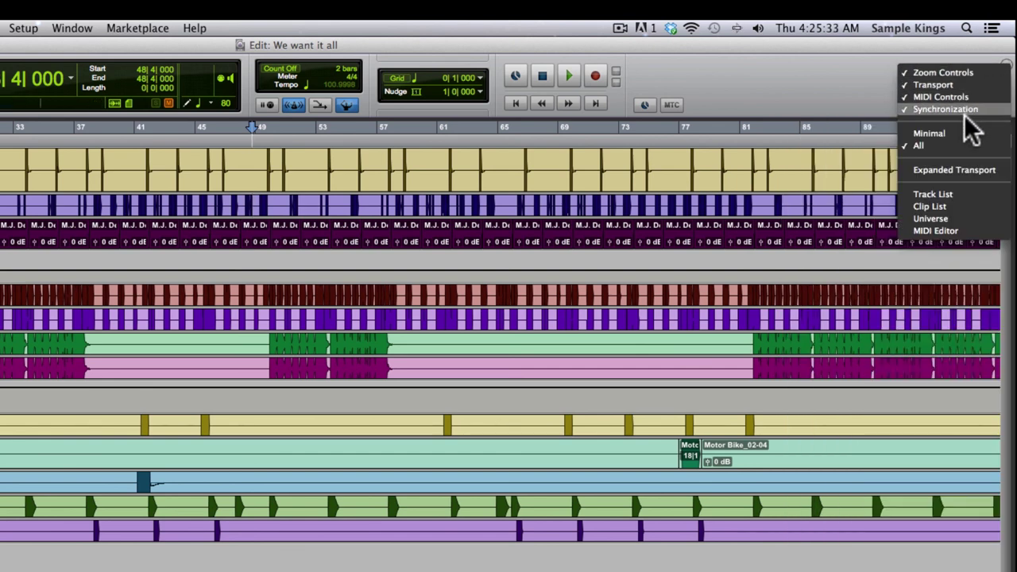
left_click(937, 208)
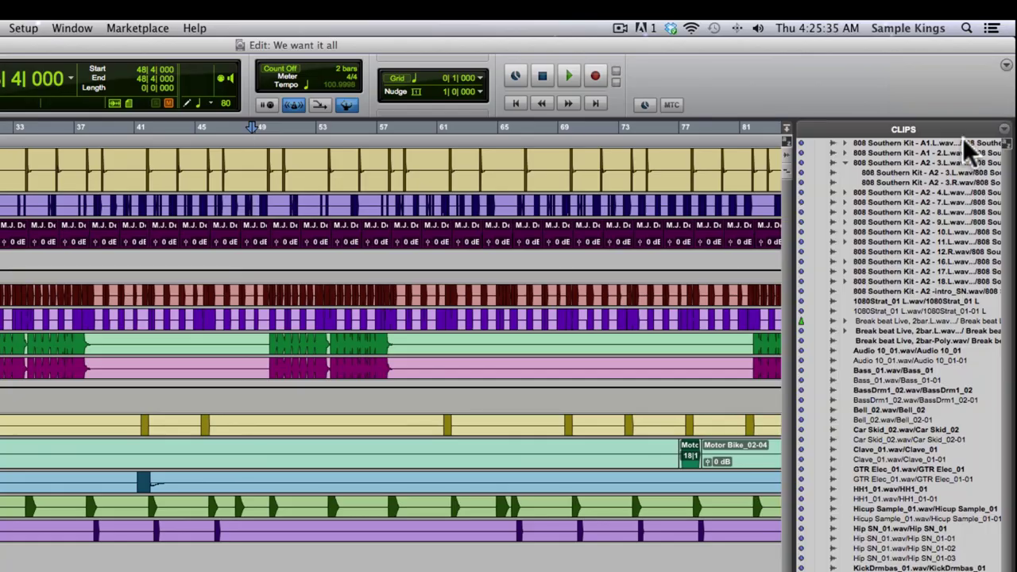
left_click(1003, 65)
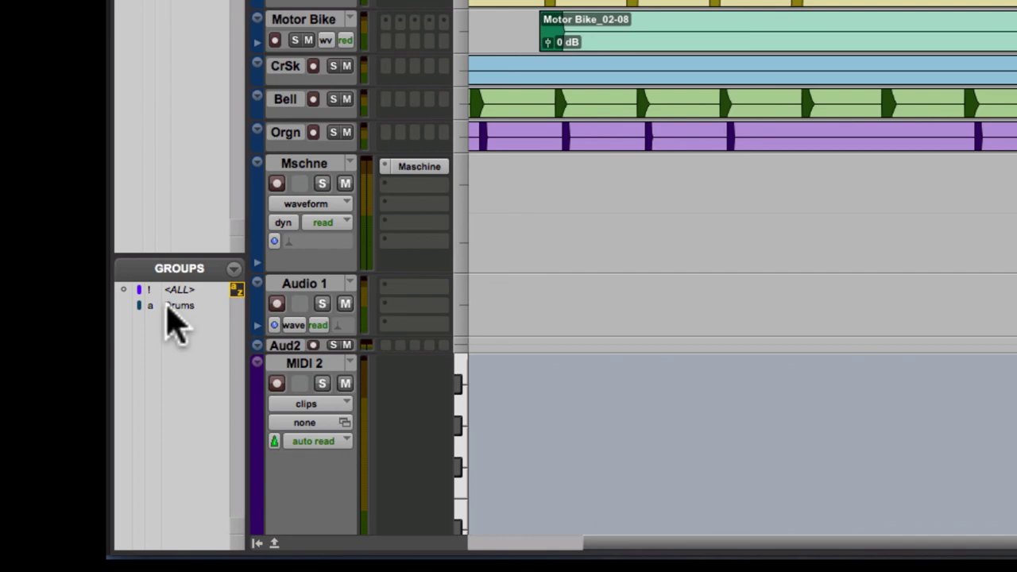
Select the Drums group in the Groups list
left_click(167, 309)
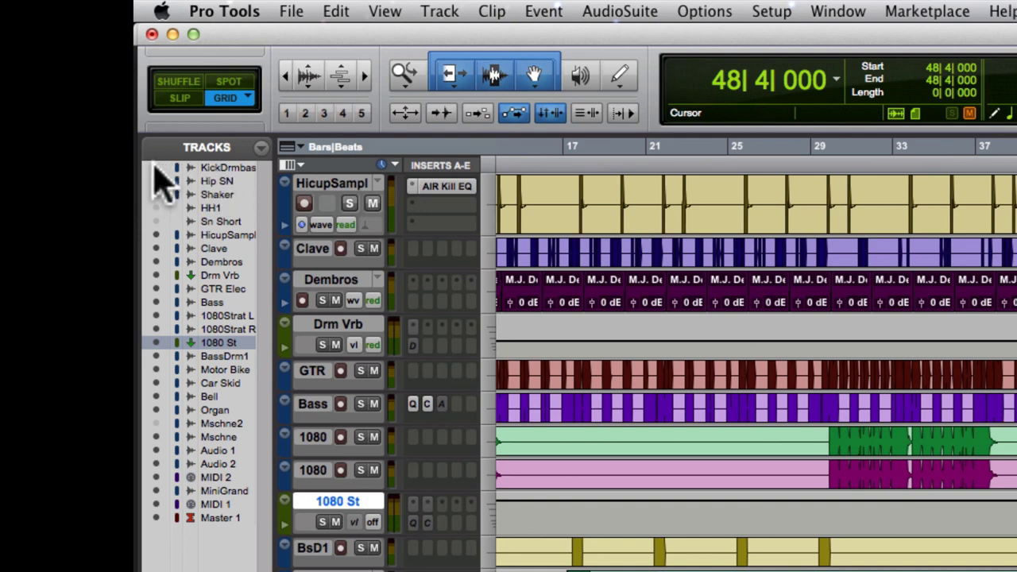
Unhide the KickDrmbas, Hip SN and Shaker tracks
left_click(155, 168)
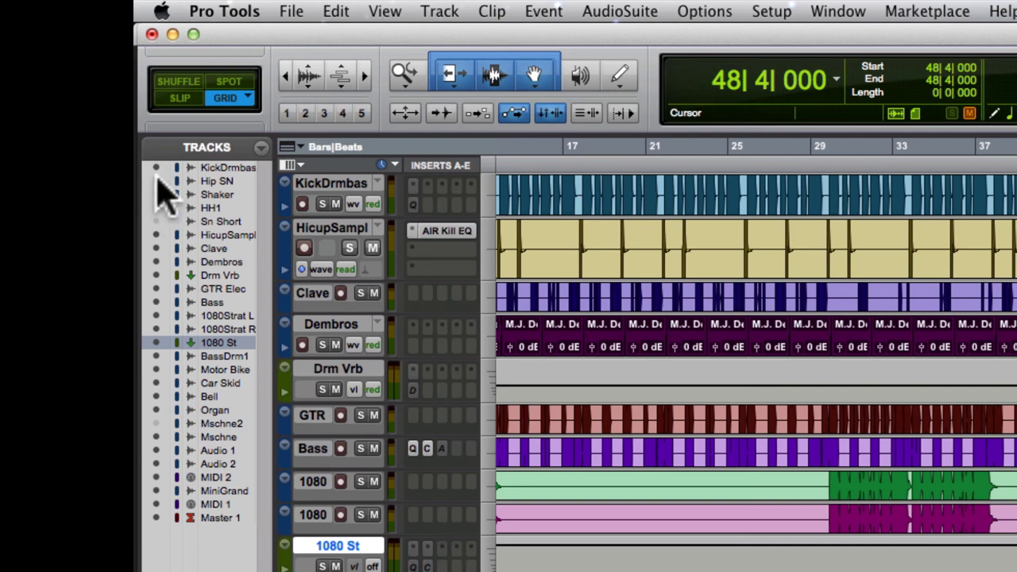
left_click(155, 181)
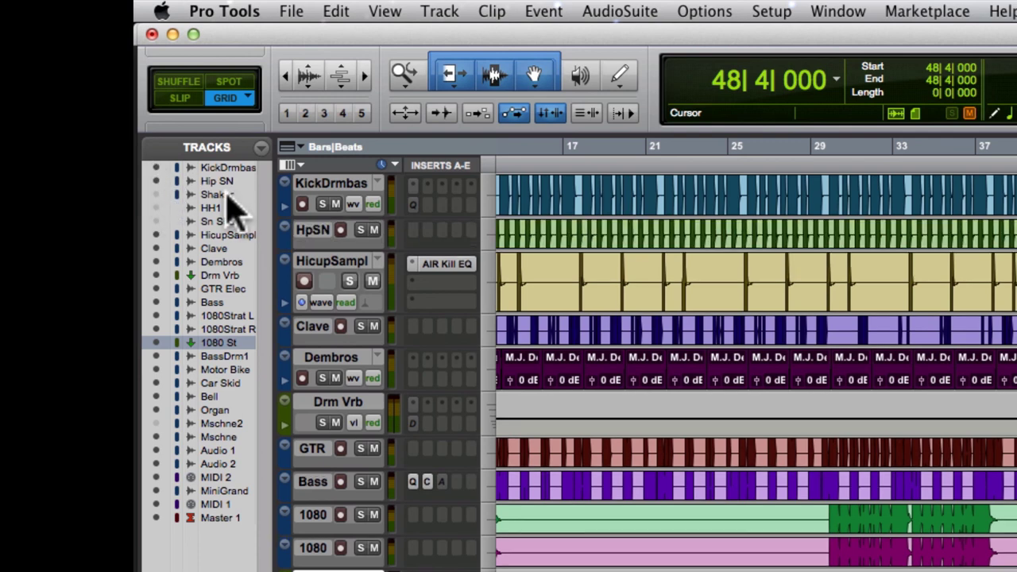
left_click(155, 195)
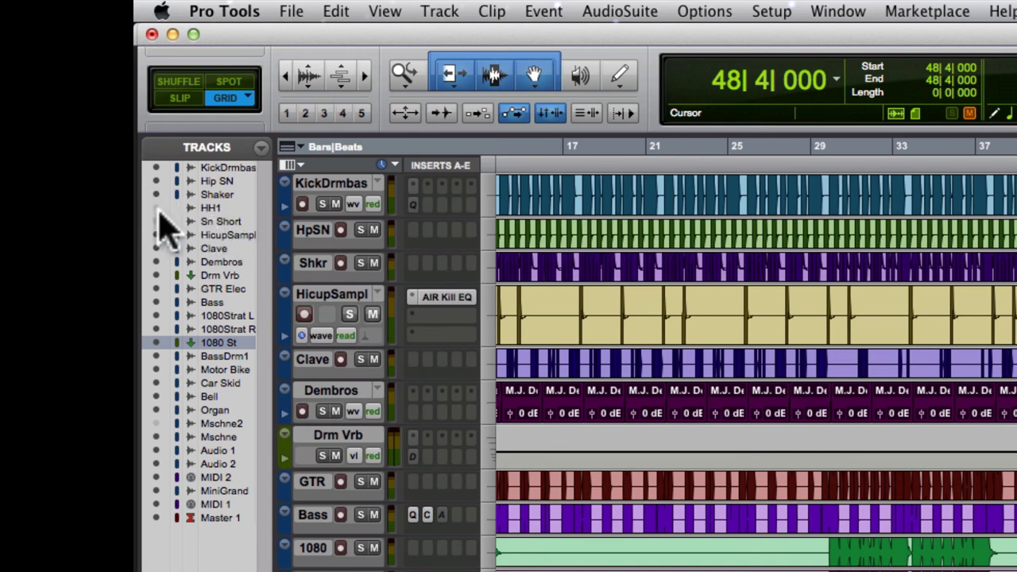
Show only the MIDI tracks, then show all tracks again
left_click(261, 149)
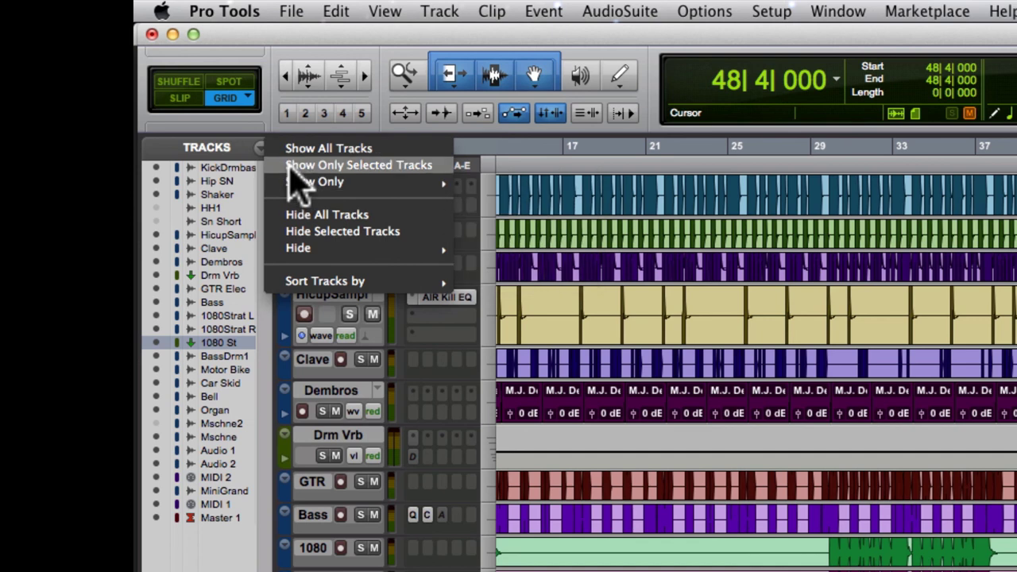
mouse_move(306, 181)
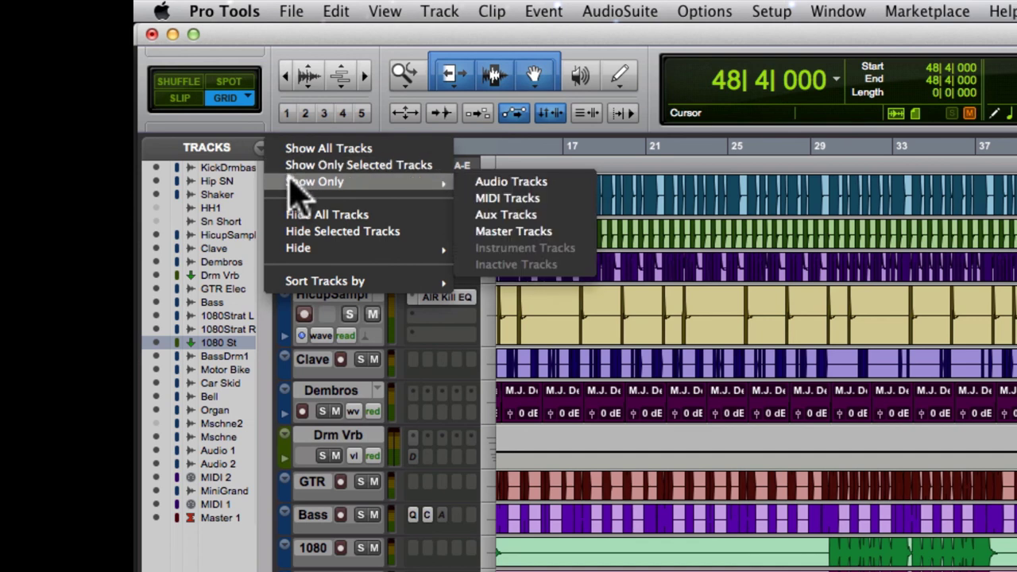
left_click(475, 198)
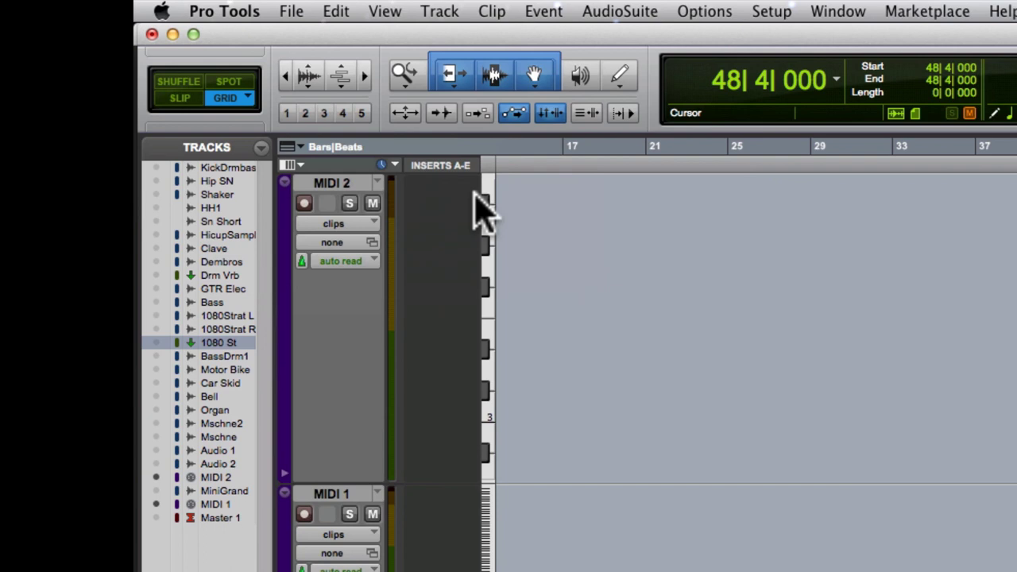
left_click(261, 147)
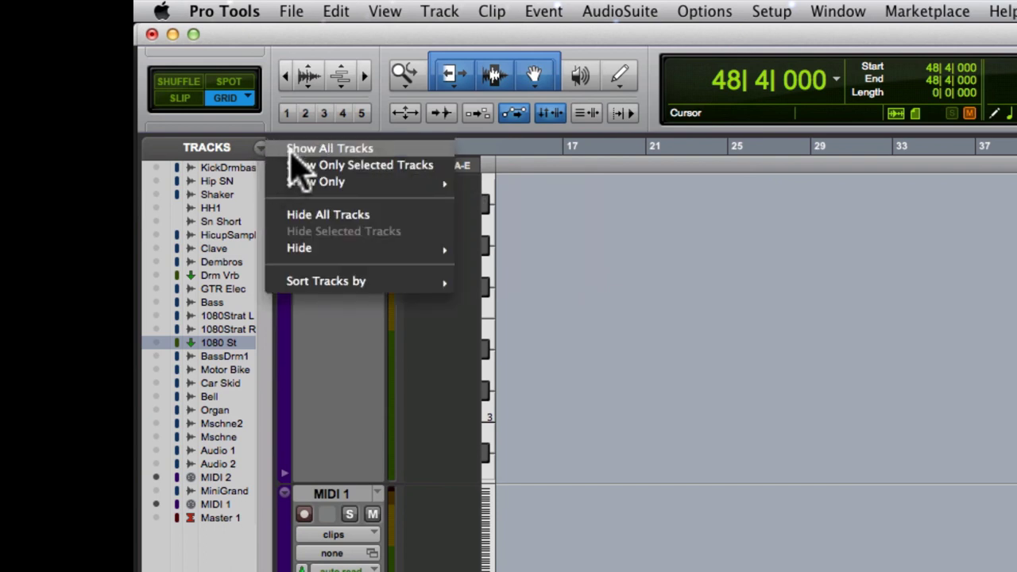
left_click(290, 150)
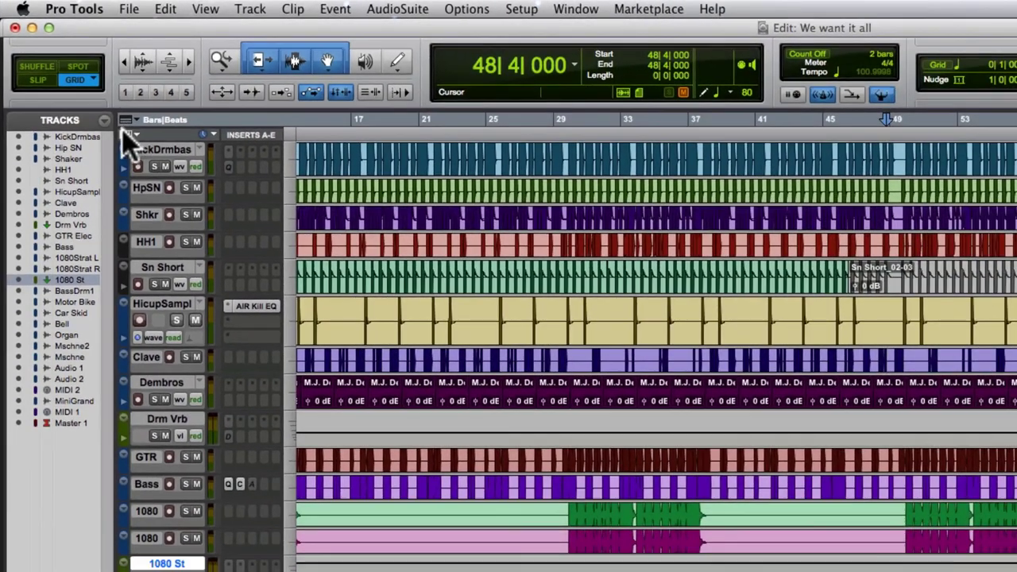
Browse the Hide and Sort Tracks by options in the Tracks menu
left_click(104, 120)
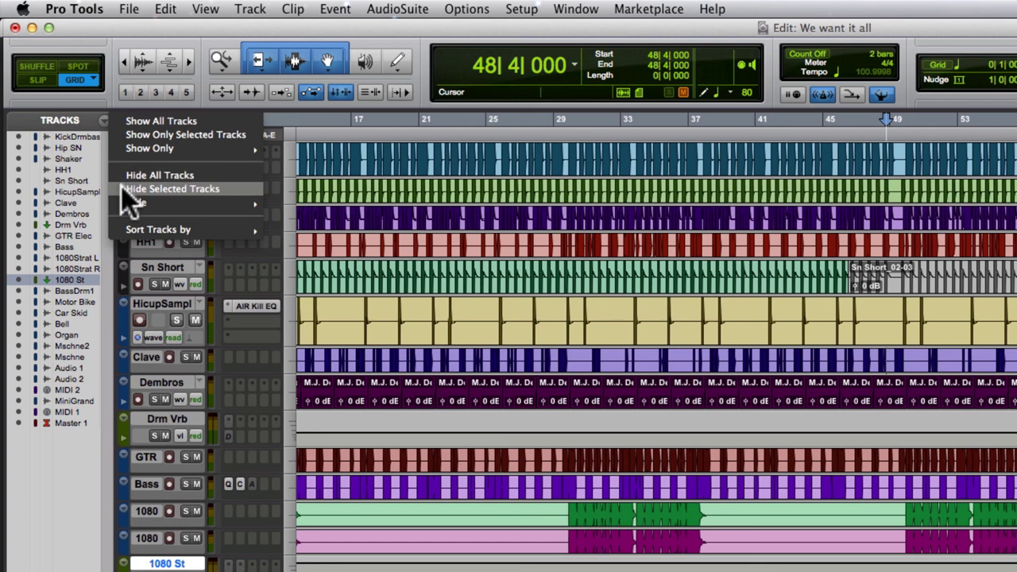
mouse_move(124, 202)
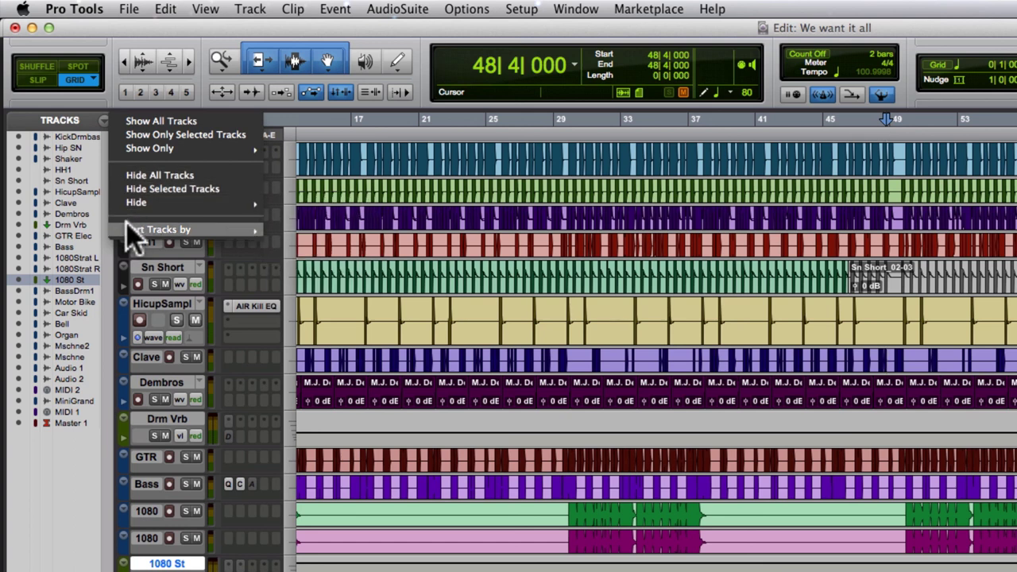
mouse_move(130, 232)
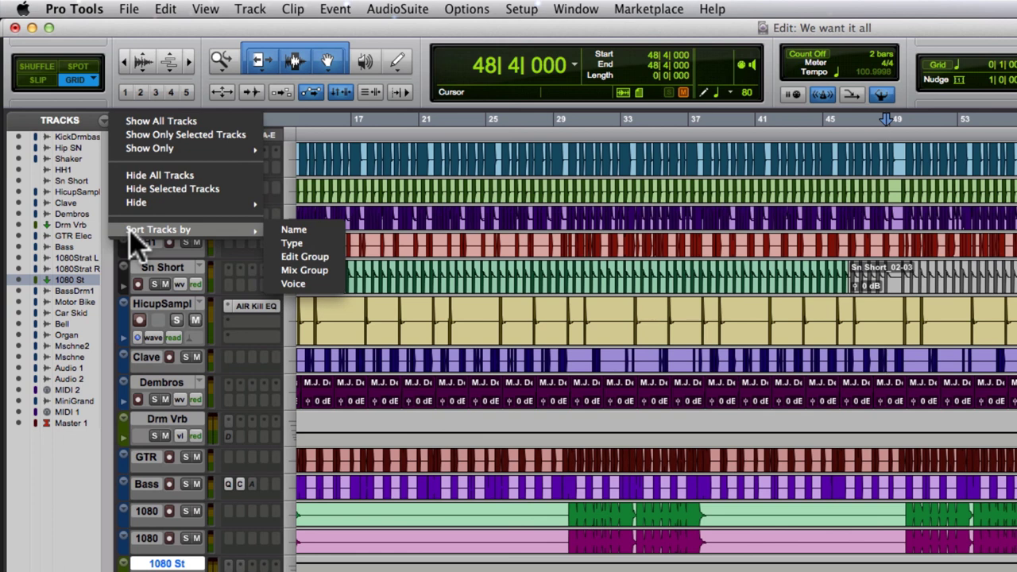